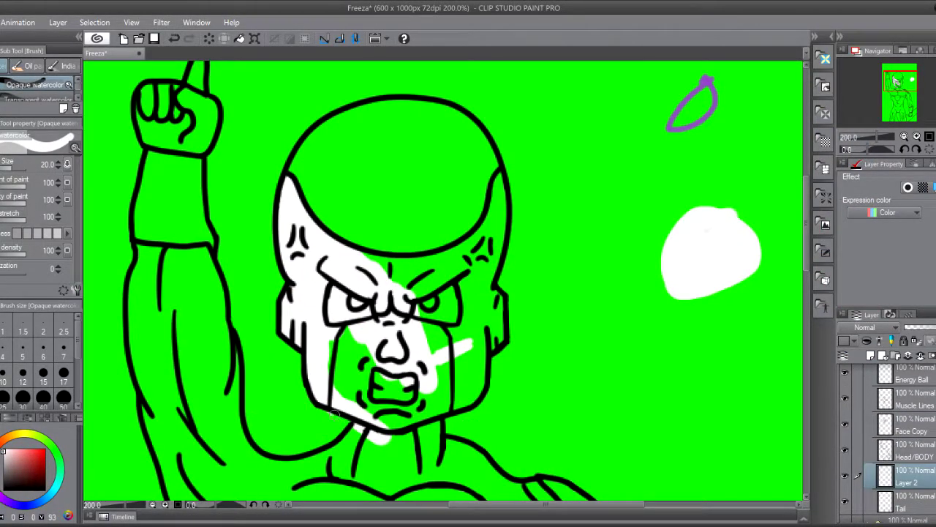
Paint white over Freeza's lower face and chin with the opaque watercolor brush.
mouse_move(291, 280)
mouse_down()
mouse_move(381, 409)
mouse_move(468, 391)
mouse_move(490, 315)
mouse_move(446, 366)
mouse_move(413, 286)
mouse_up()
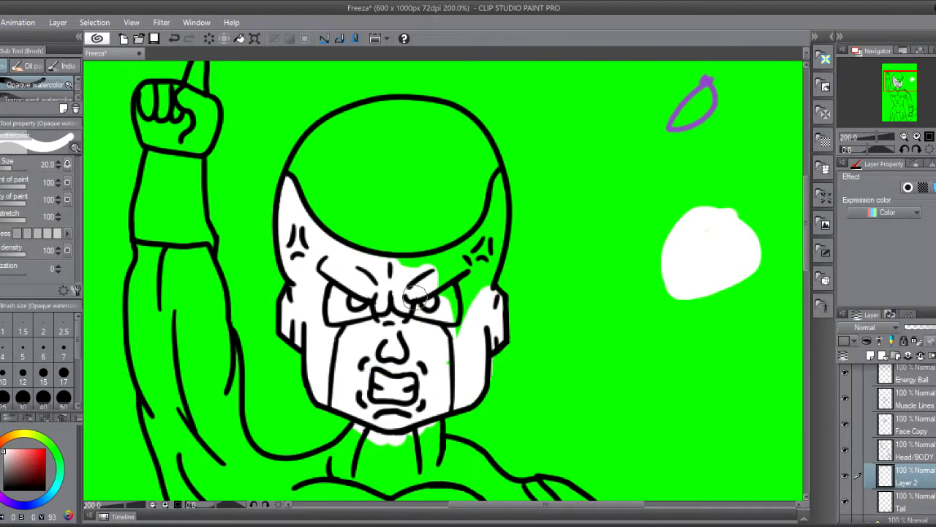
Paint purple over the forehead and across the top of Freeza's head dome.
mouse_move(366, 172)
mouse_down()
mouse_move(347, 220)
mouse_move(413, 240)
mouse_up()
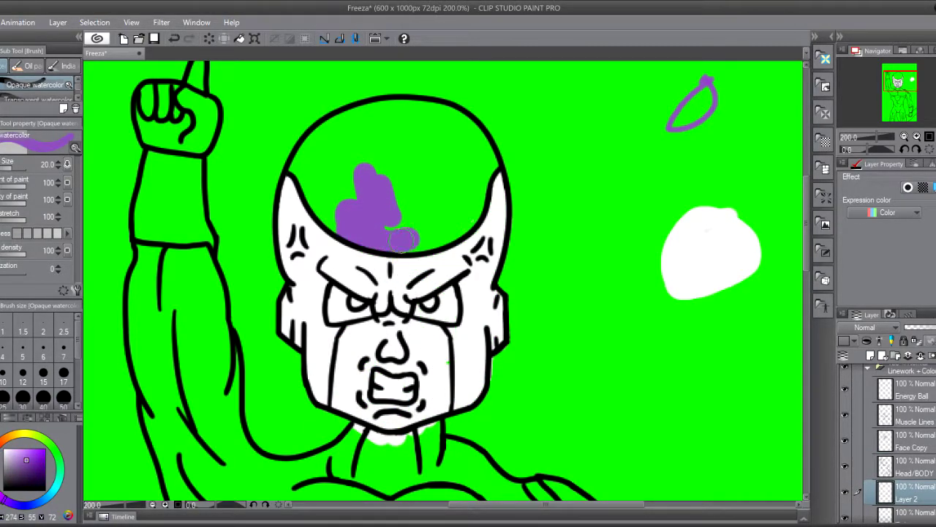
mouse_move(325, 212)
mouse_down()
mouse_move(293, 168)
mouse_move(300, 139)
mouse_move(366, 104)
mouse_move(419, 111)
mouse_move(464, 131)
mouse_move(482, 219)
mouse_move(431, 248)
mouse_move(330, 161)
mouse_move(441, 226)
mouse_move(460, 147)
mouse_move(449, 175)
mouse_up()
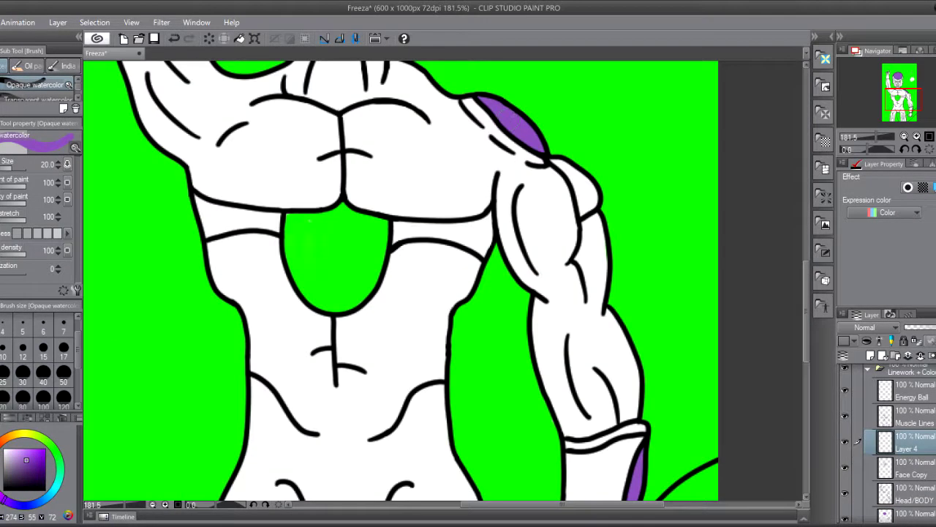
Colour the chest plate purple and move its layer below Muscle Lines.
mouse_move(322, 242)
mouse_down()
mouse_move(303, 286)
mouse_move(293, 221)
mouse_move(365, 215)
mouse_move(373, 293)
mouse_move(318, 278)
mouse_move(336, 245)
mouse_move(359, 256)
mouse_up()
drag(896, 439, 900, 505)
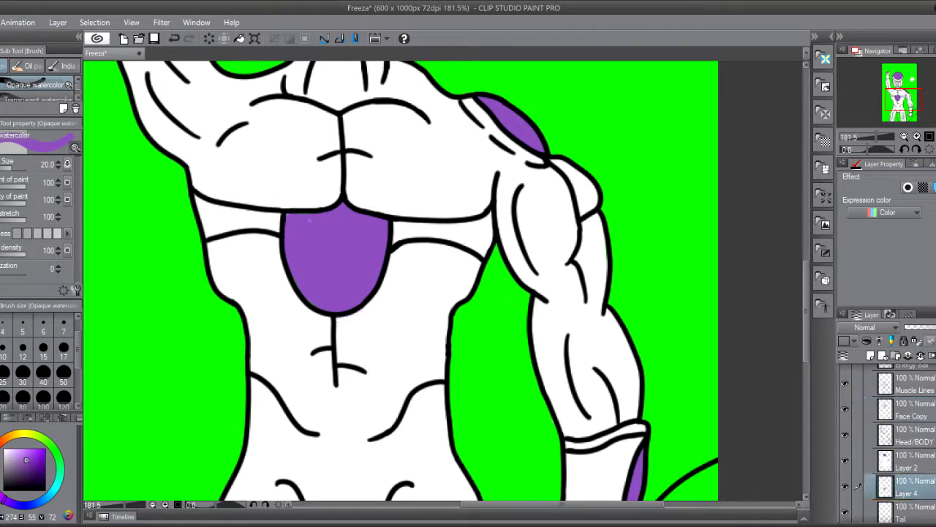
drag(929, 407, 927, 401)
scroll(310, 256, up, 3)
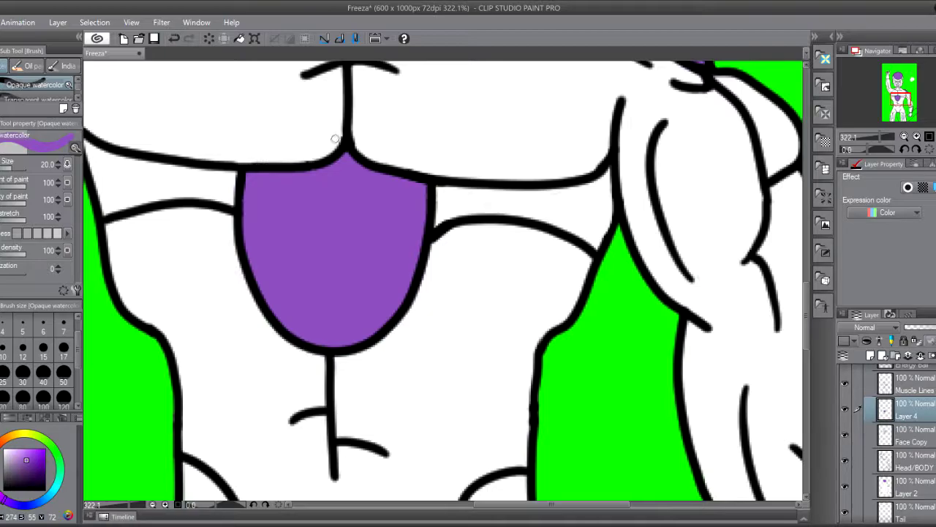
scroll(318, 261, down, 10)
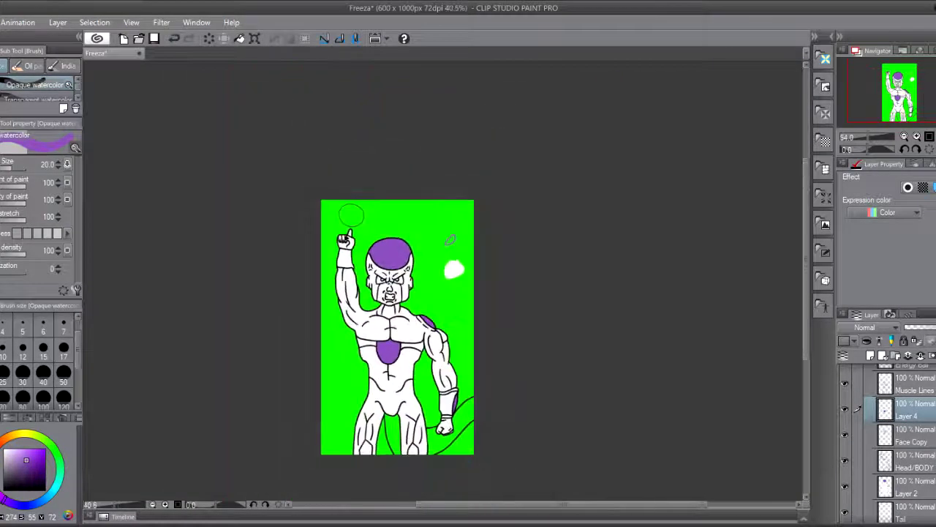
drag(927, 499, 927, 501)
scroll(329, 314, up, 5)
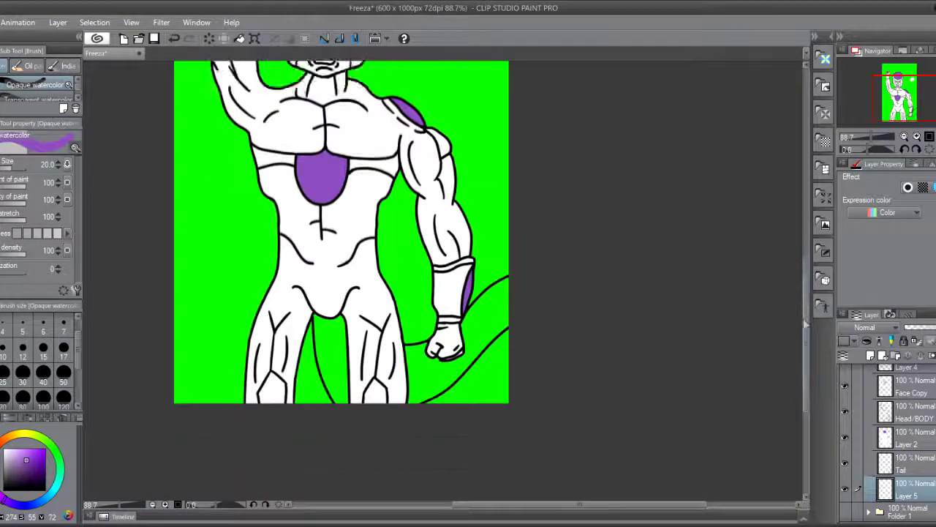